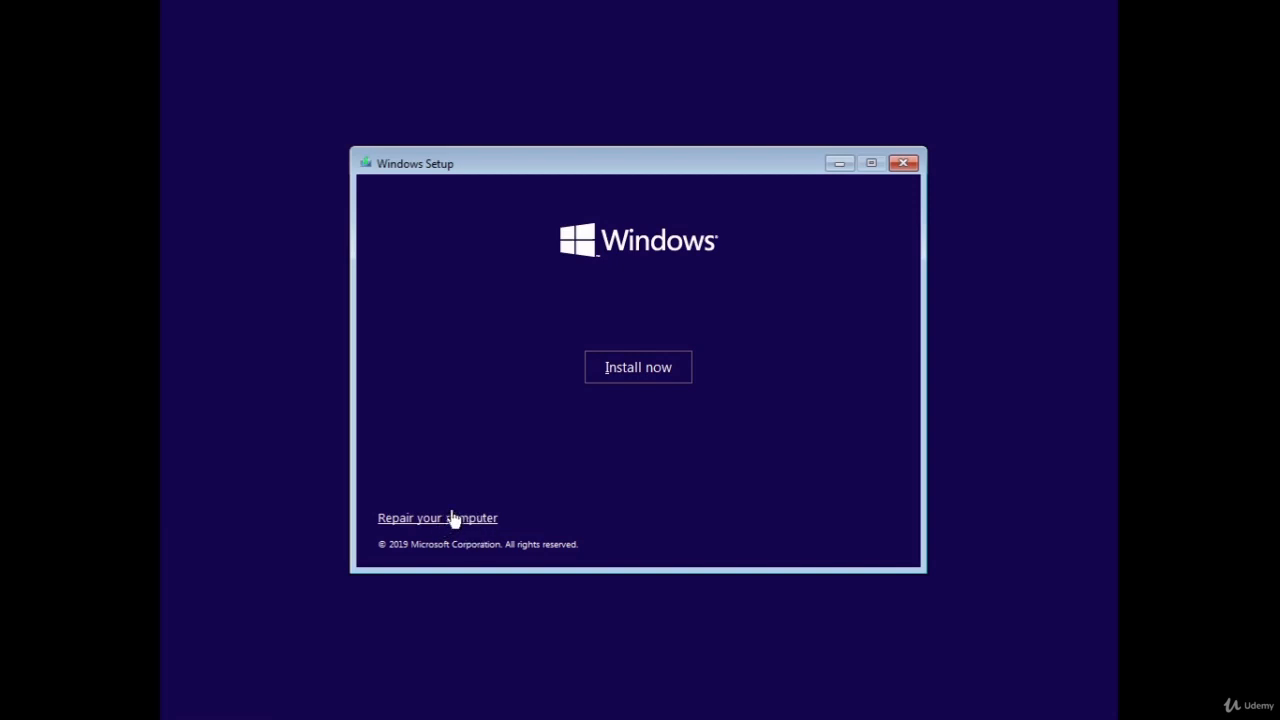
Start the Windows installation without a product key and choose the Windows 10 Pro edition
left_click(610, 370)
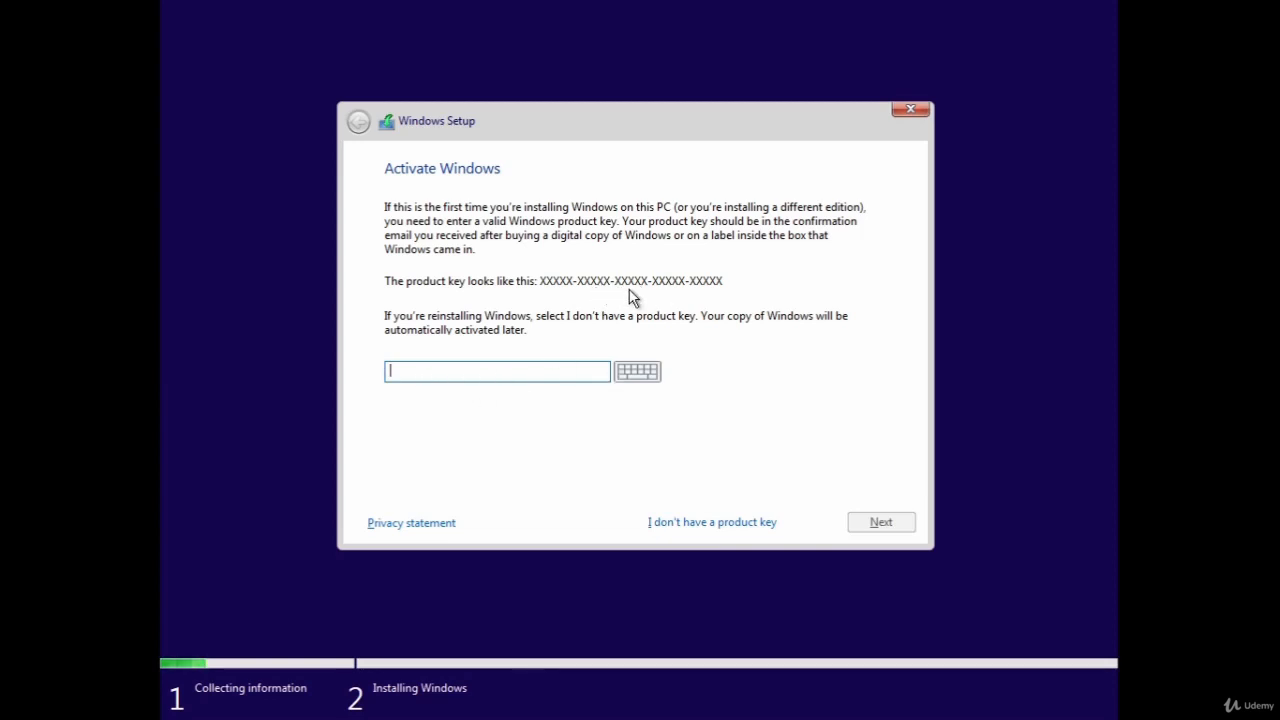
left_click(710, 526)
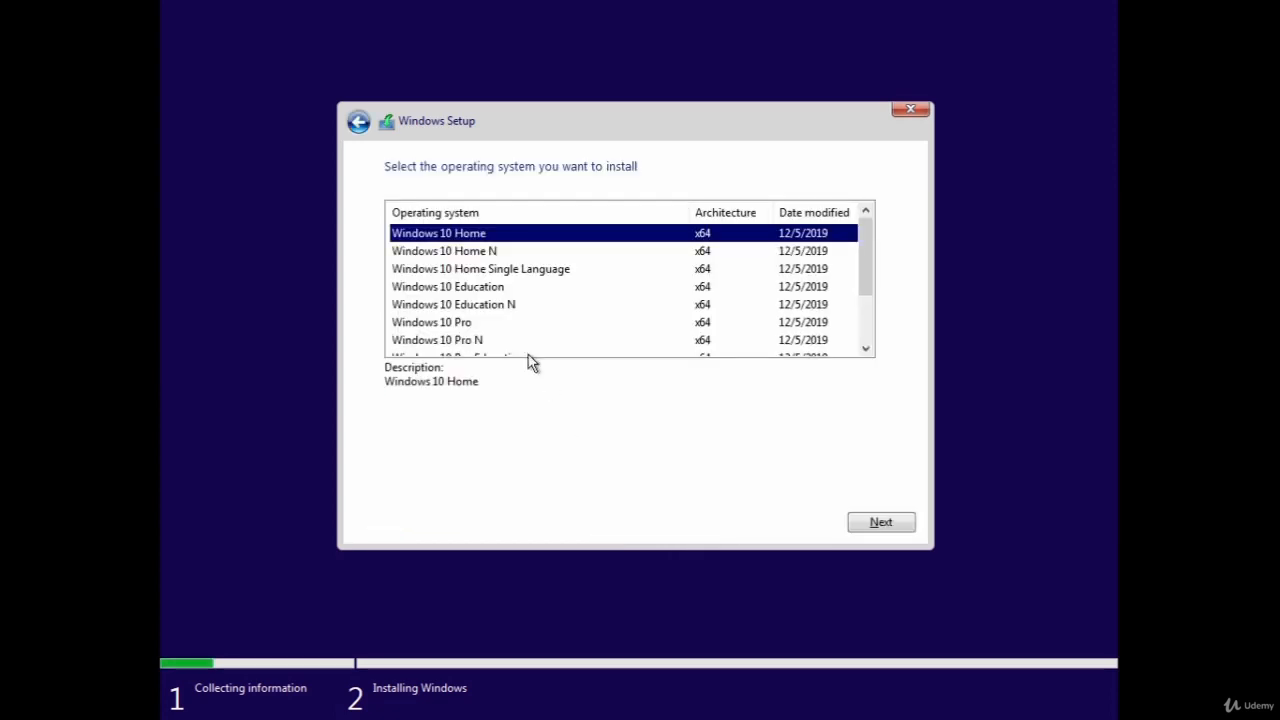
scroll(498, 268, "down", 2)
scroll(506, 282, "up", 2)
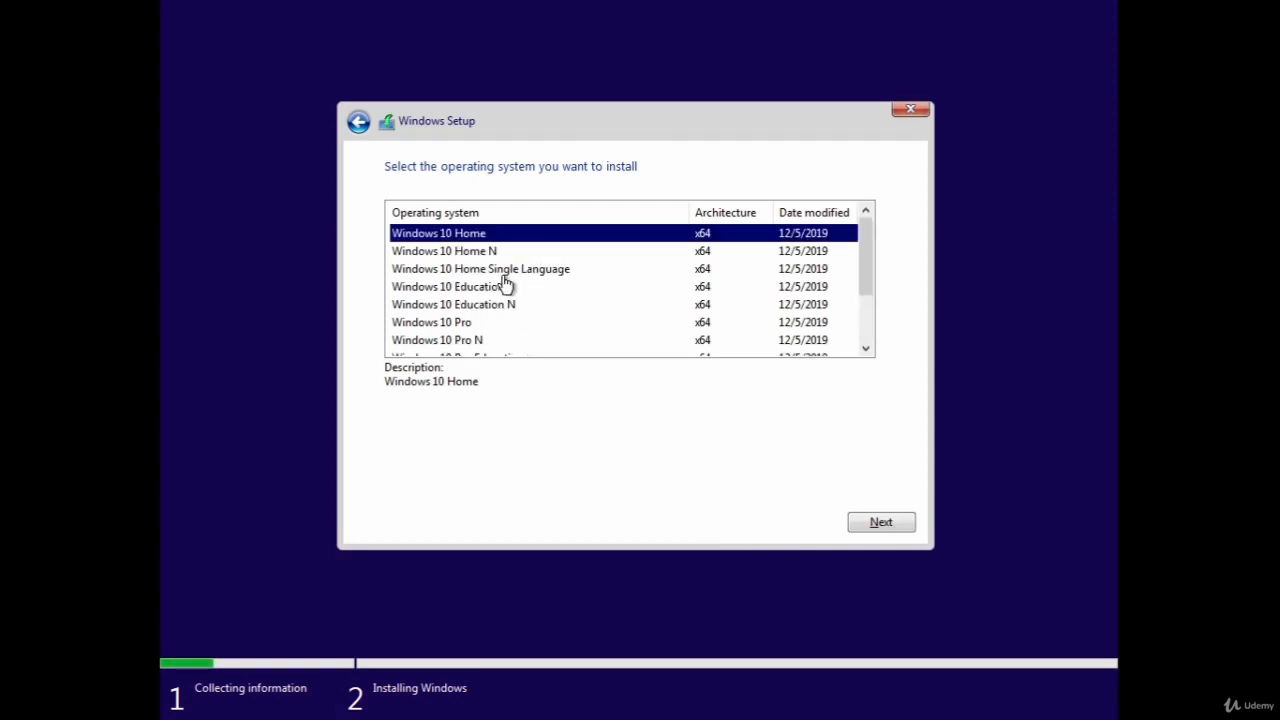
scroll(506, 283, "down", 1)
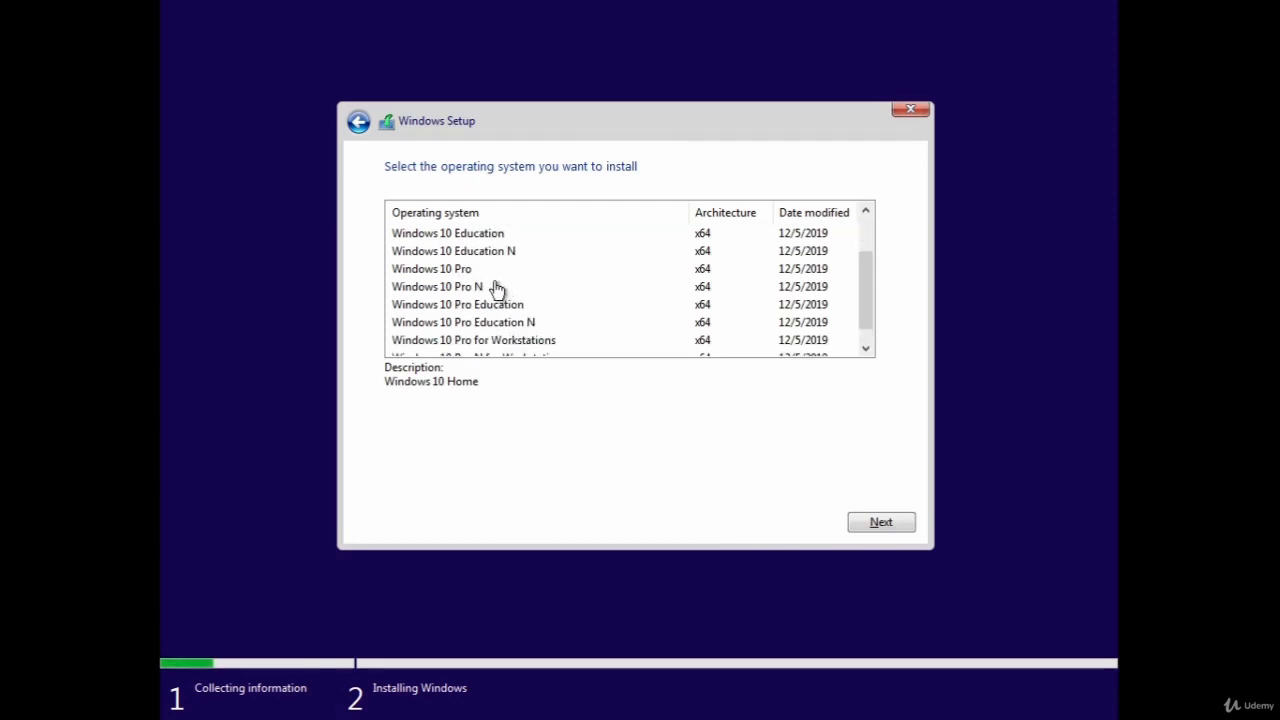
left_click(482, 271)
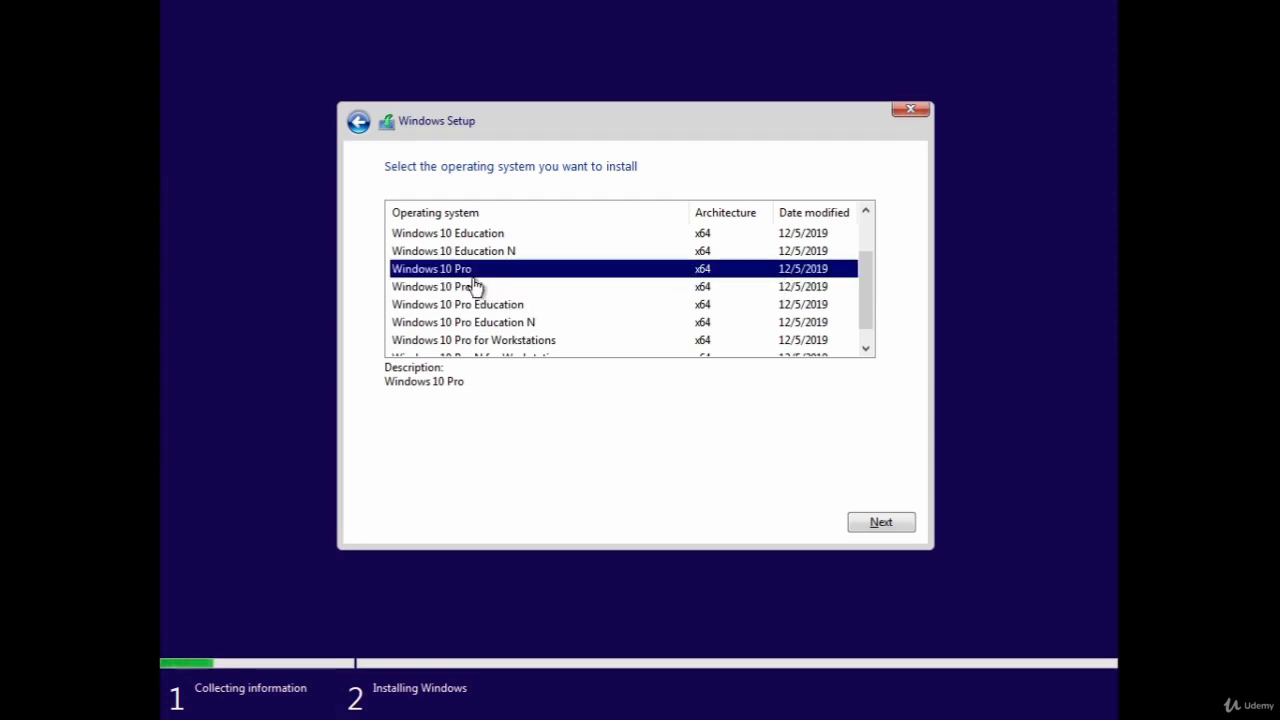
scroll(537, 346, "down", 1)
scroll(468, 328, "up", 2)
scroll(470, 332, "down", 2)
left_click(874, 518)
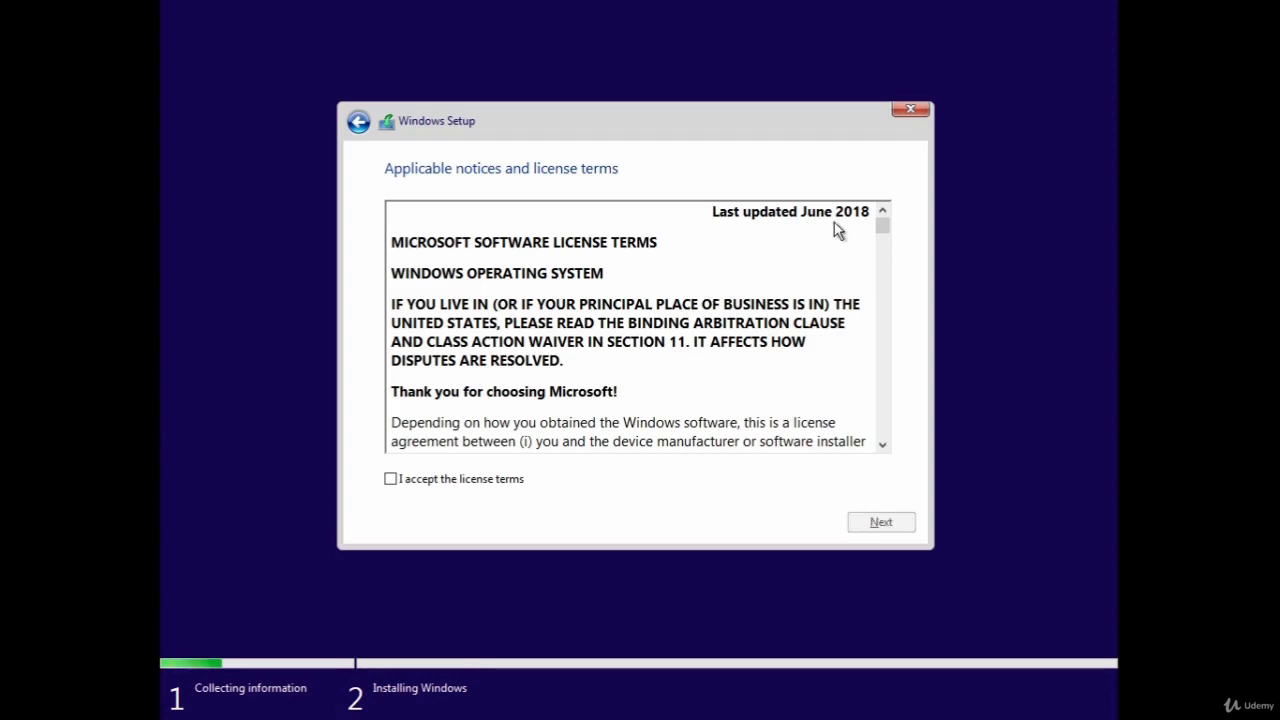
Accept the license terms and choose the custom installation that installs Windows only
left_click_drag(878, 226, 883, 453)
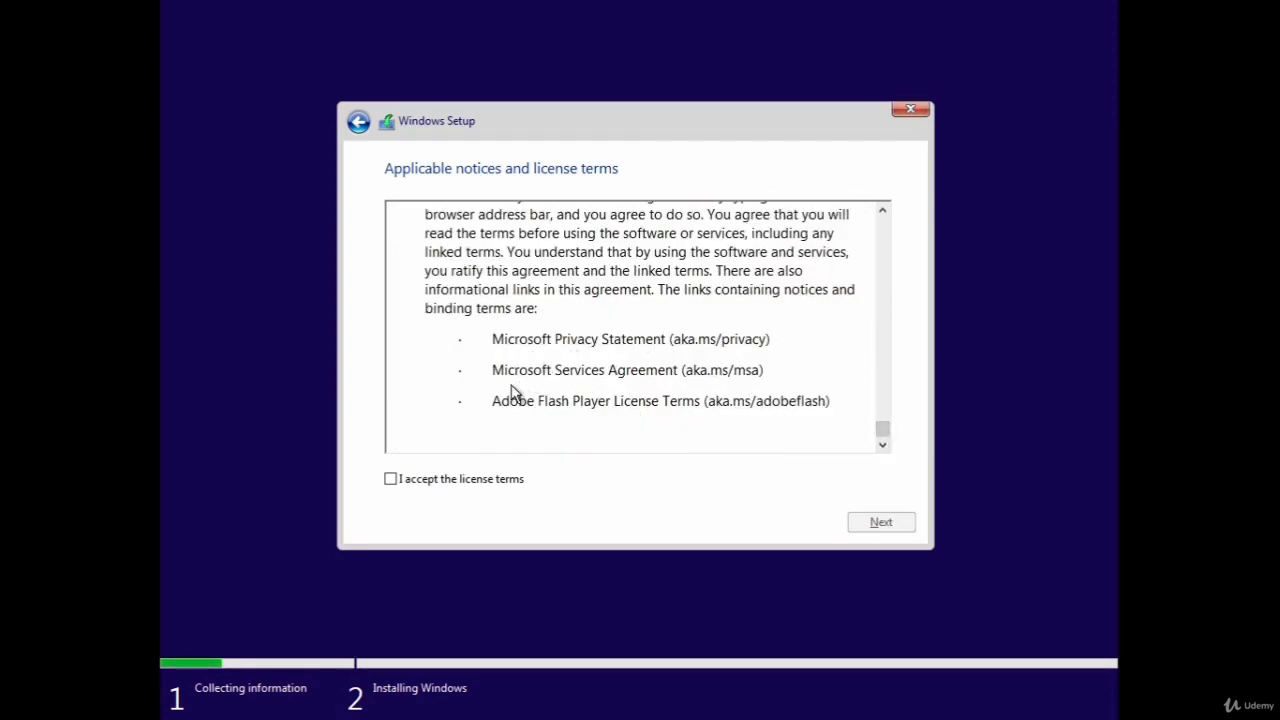
left_click(462, 481)
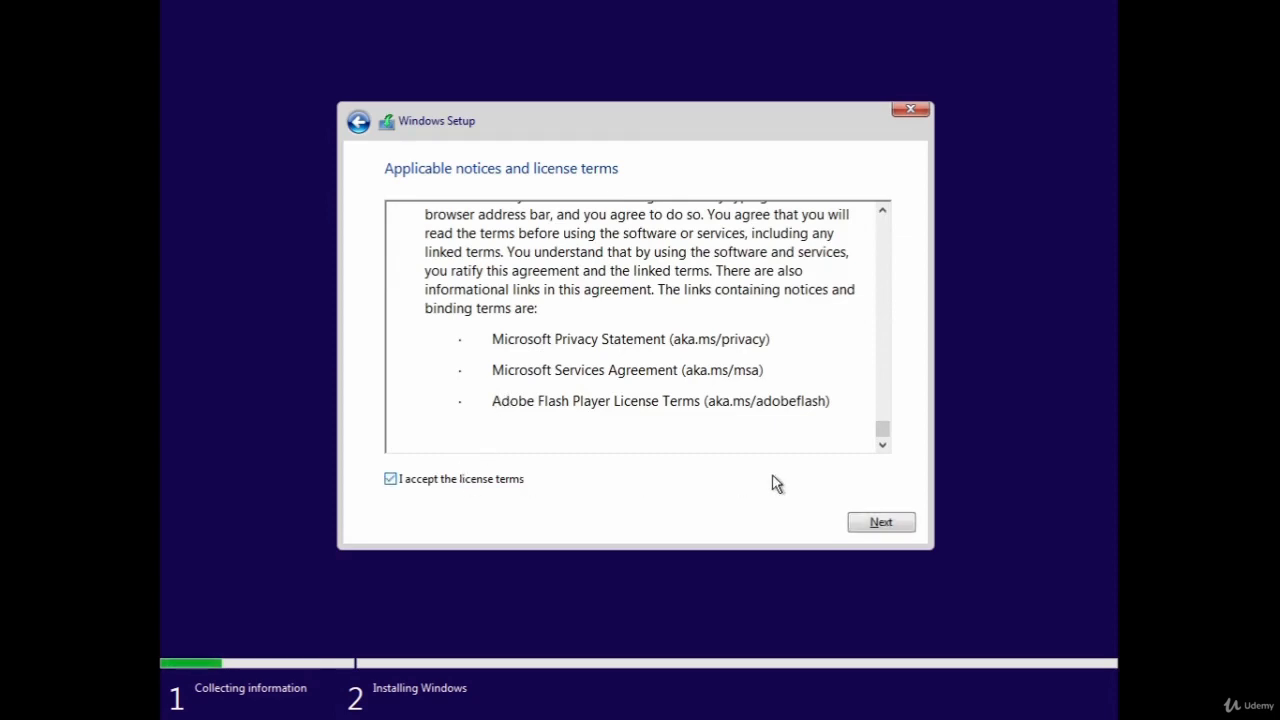
left_click(872, 524)
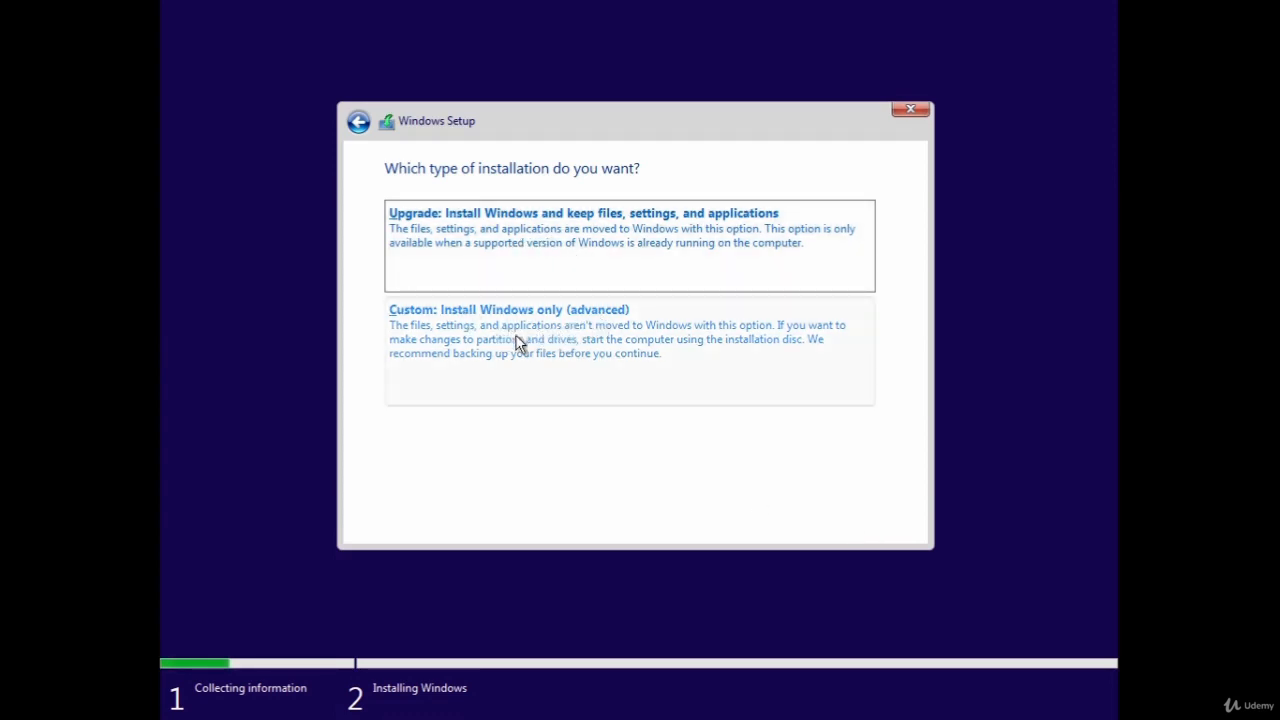
left_click(455, 345)
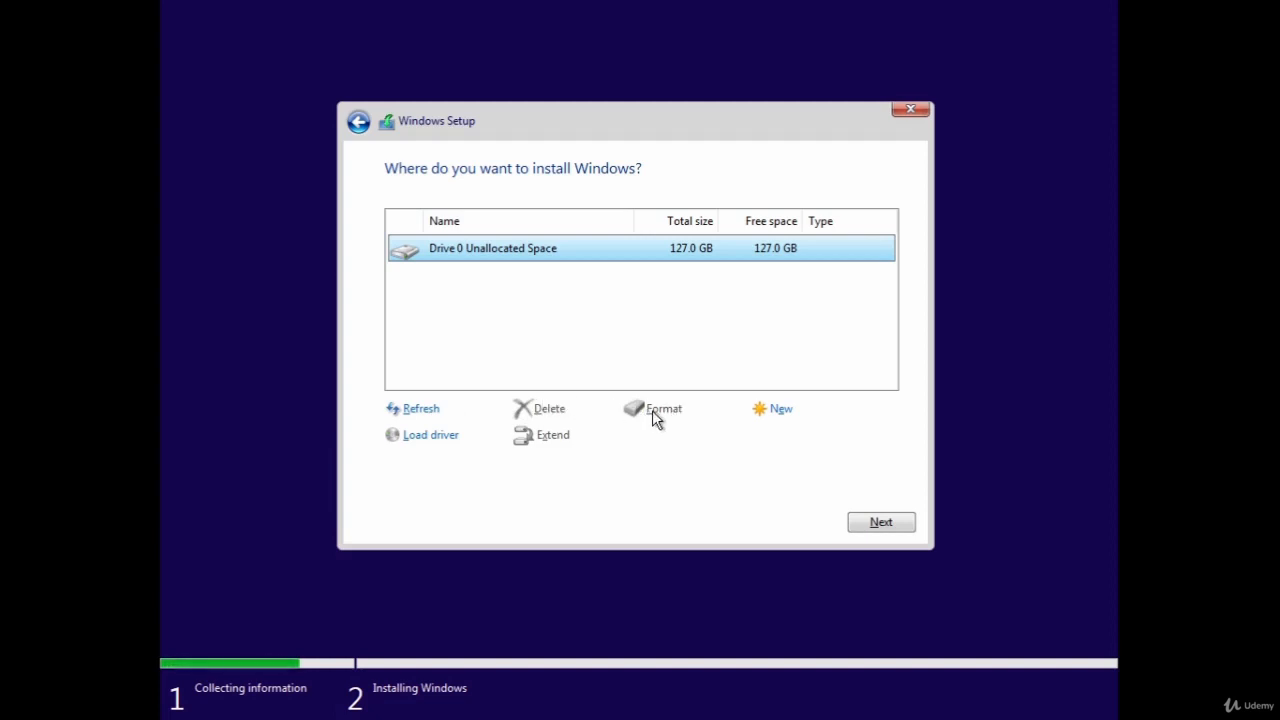
Create a new 60000 MB partition in Drive 0's unallocated space, including the extra system partitions
left_click(768, 412)
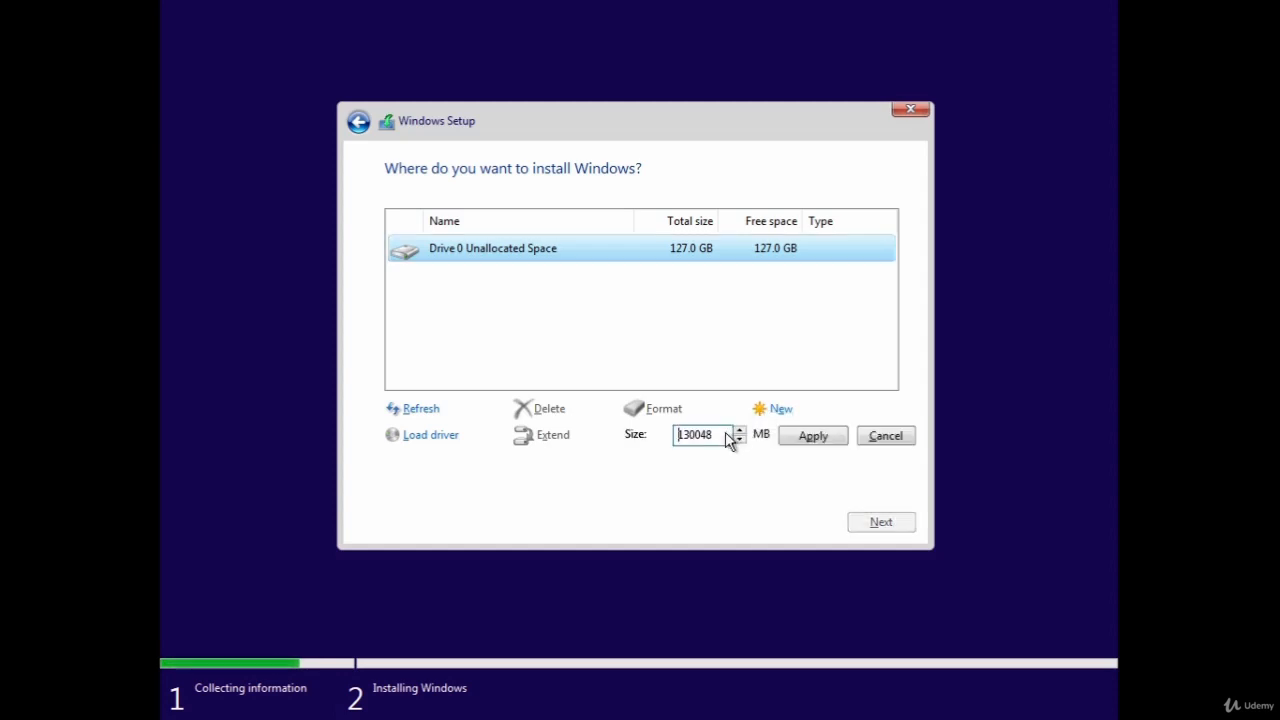
left_click_drag(725, 435, 636, 442)
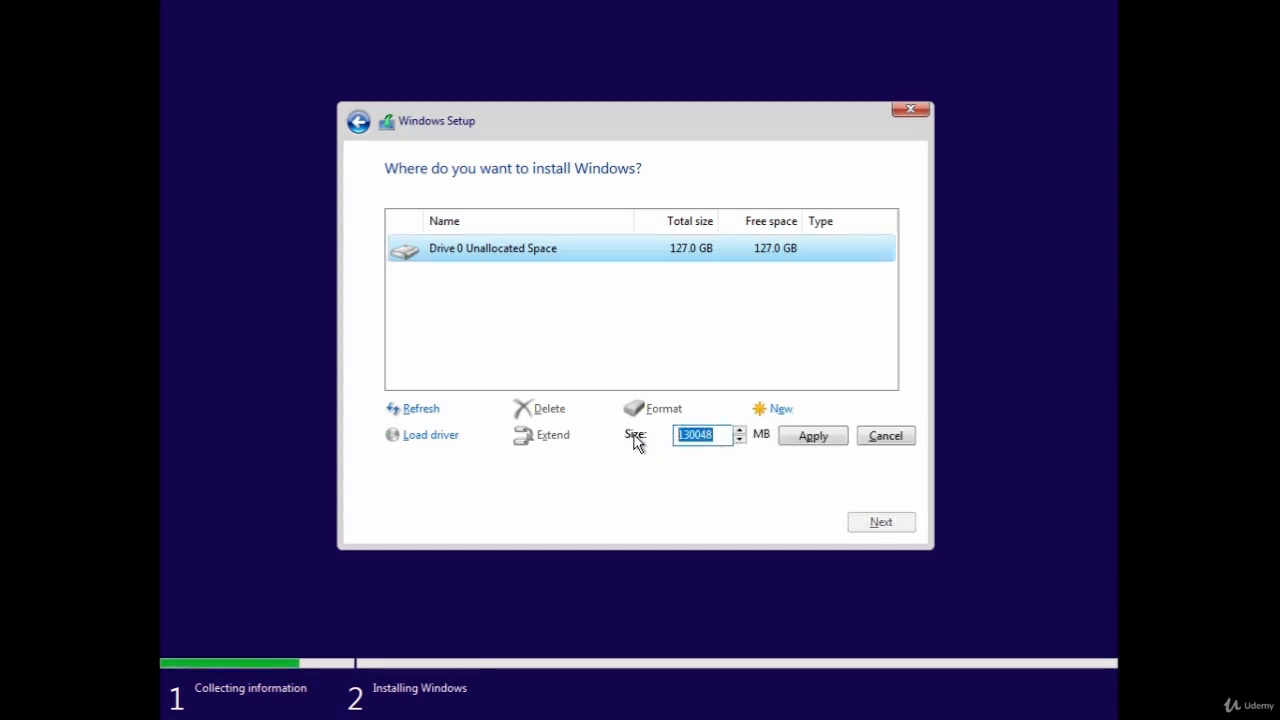
type("600000")
left_click(786, 436)
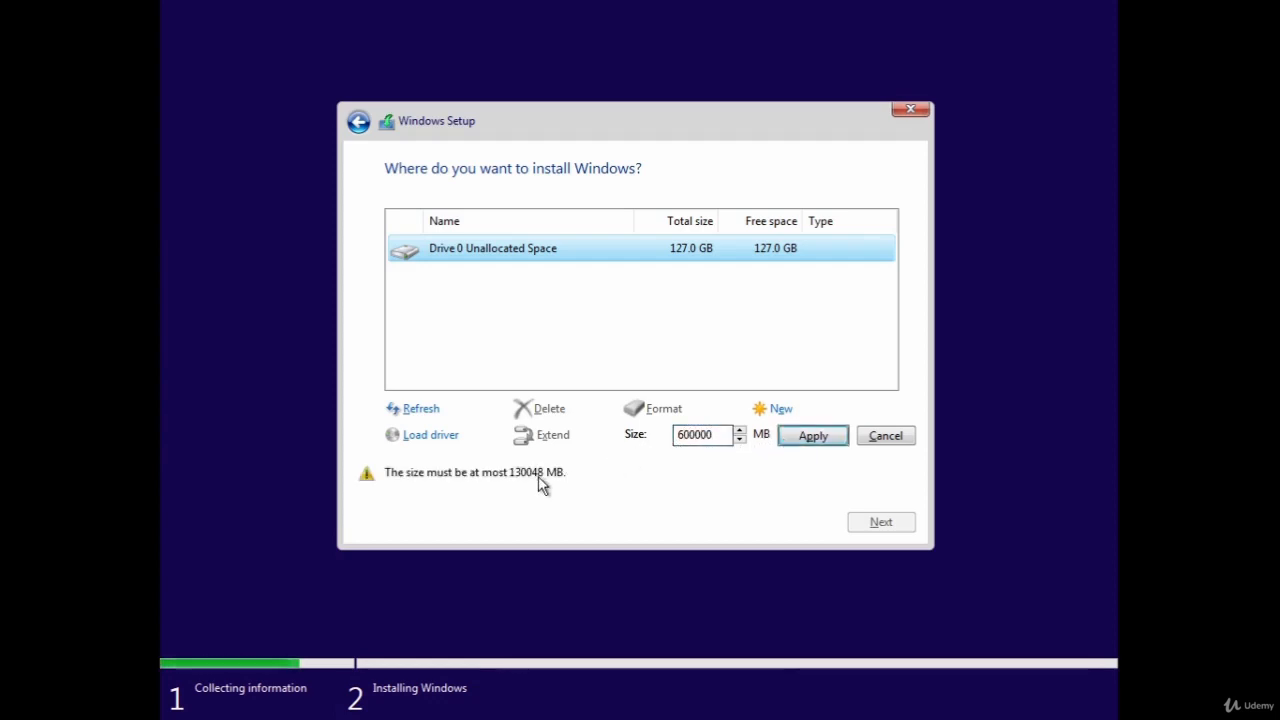
left_click(709, 434)
key("BackSpace")
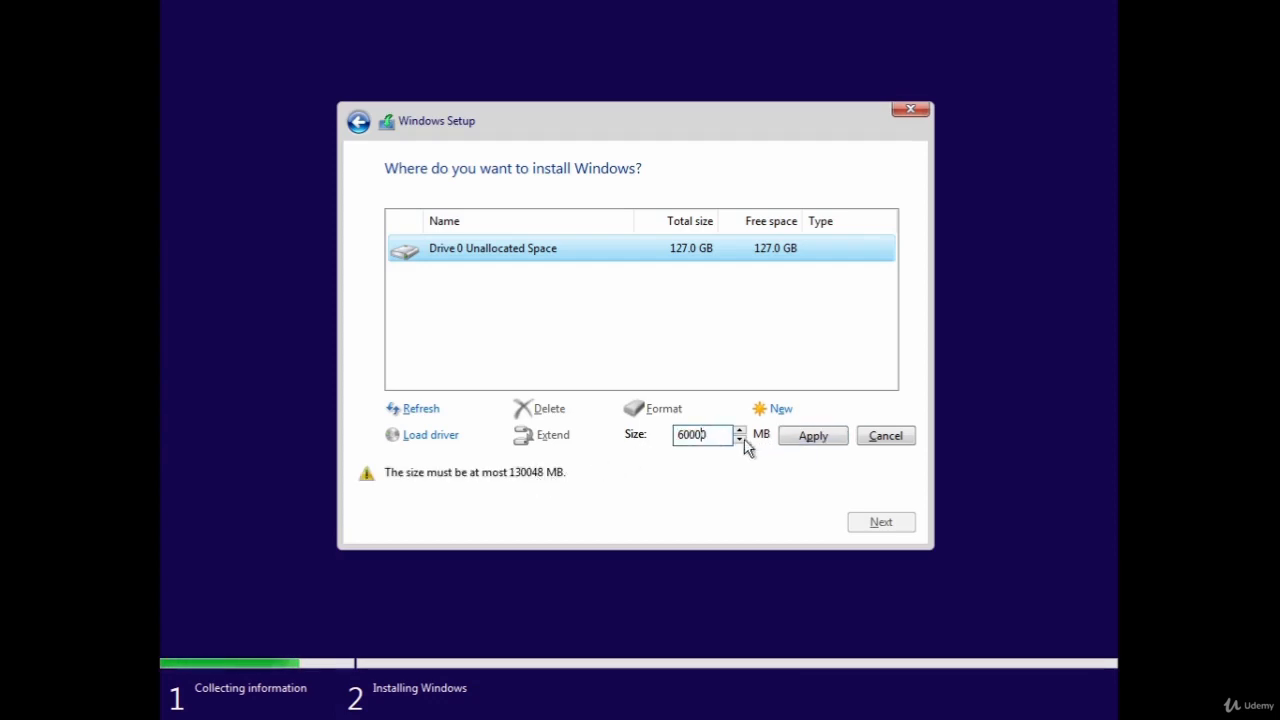
left_click(791, 436)
left_click(778, 436)
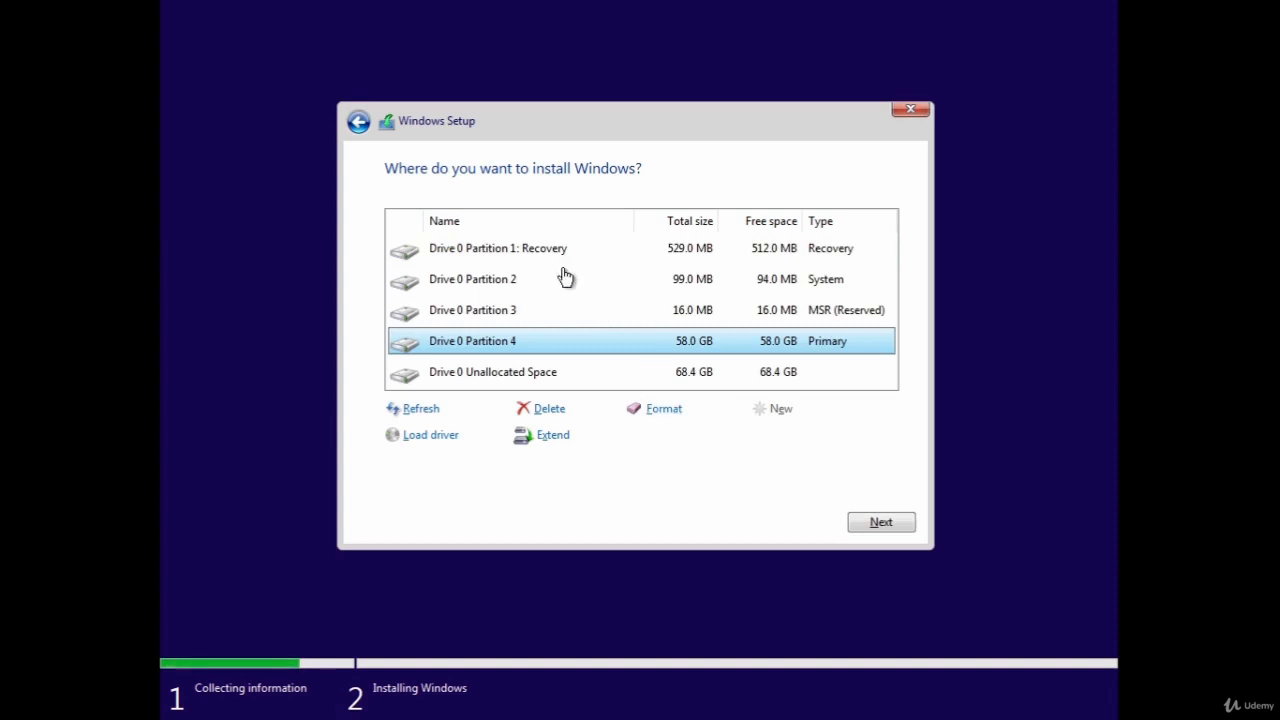
Create another partition from all remaining unallocated space on Drive 0, and start installing Windows on Drive 0 Partition 4
left_click(670, 380)
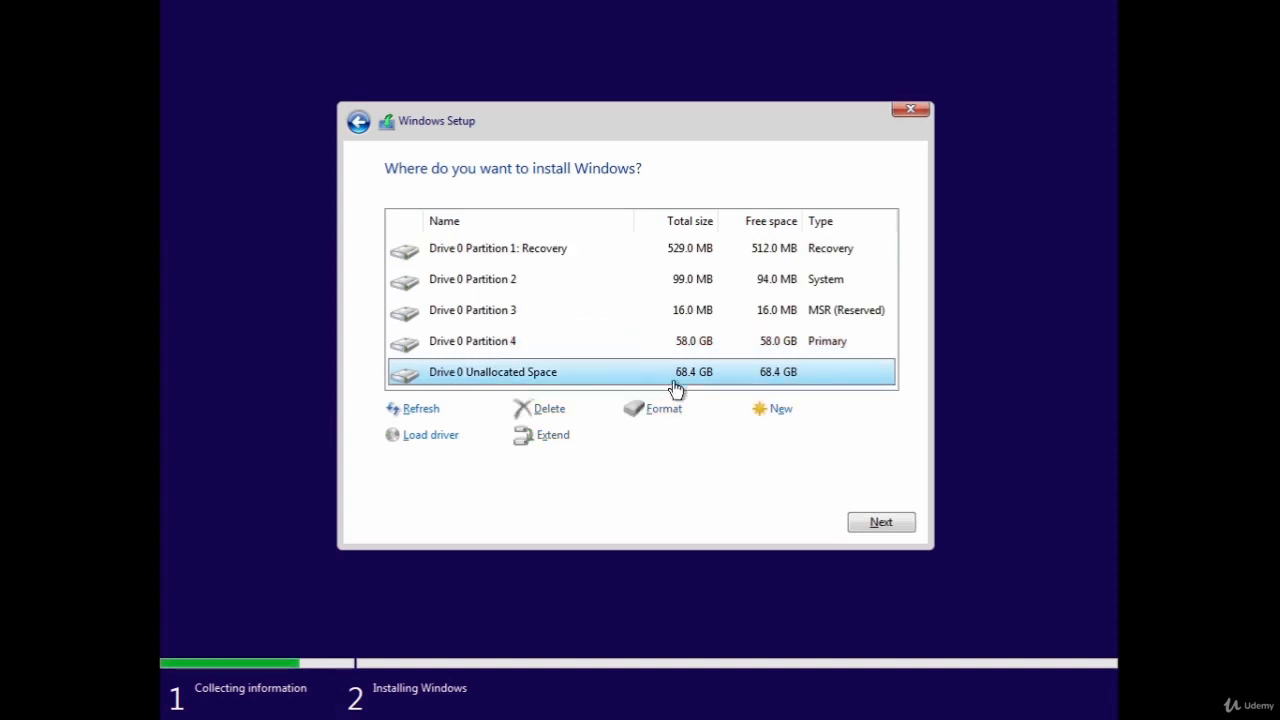
left_click(762, 410)
left_click(813, 440)
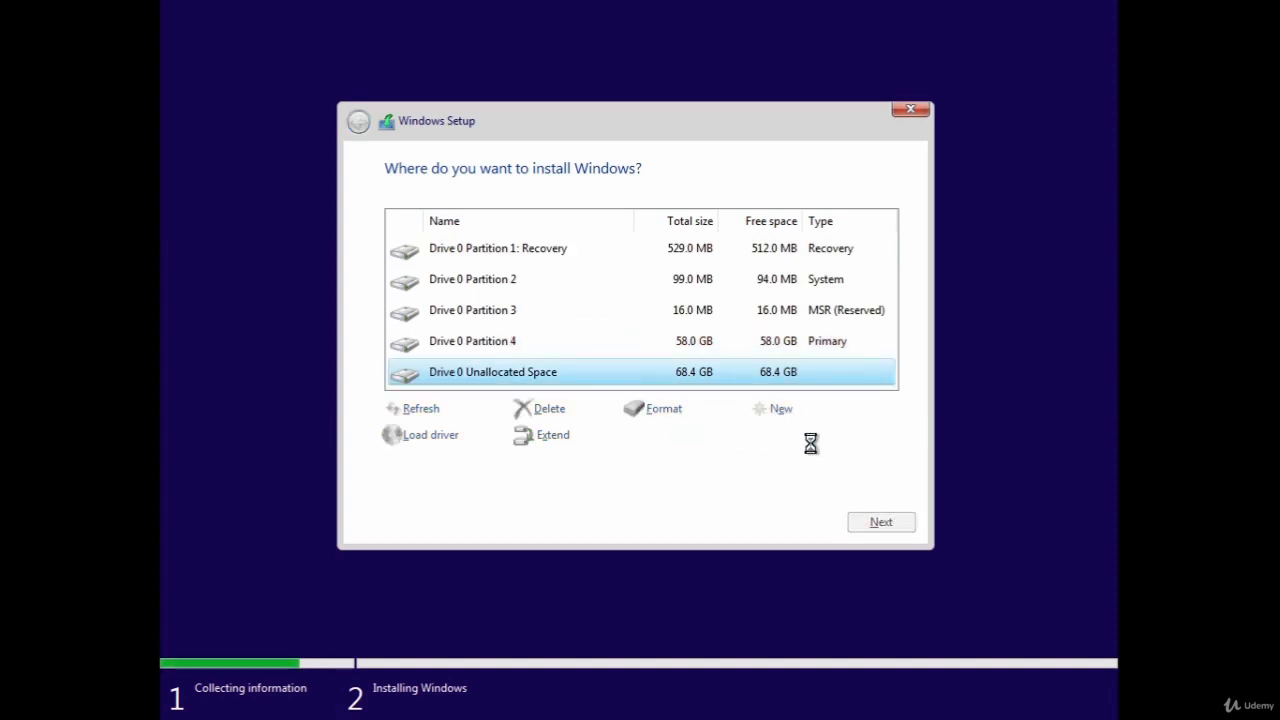
left_click(764, 349)
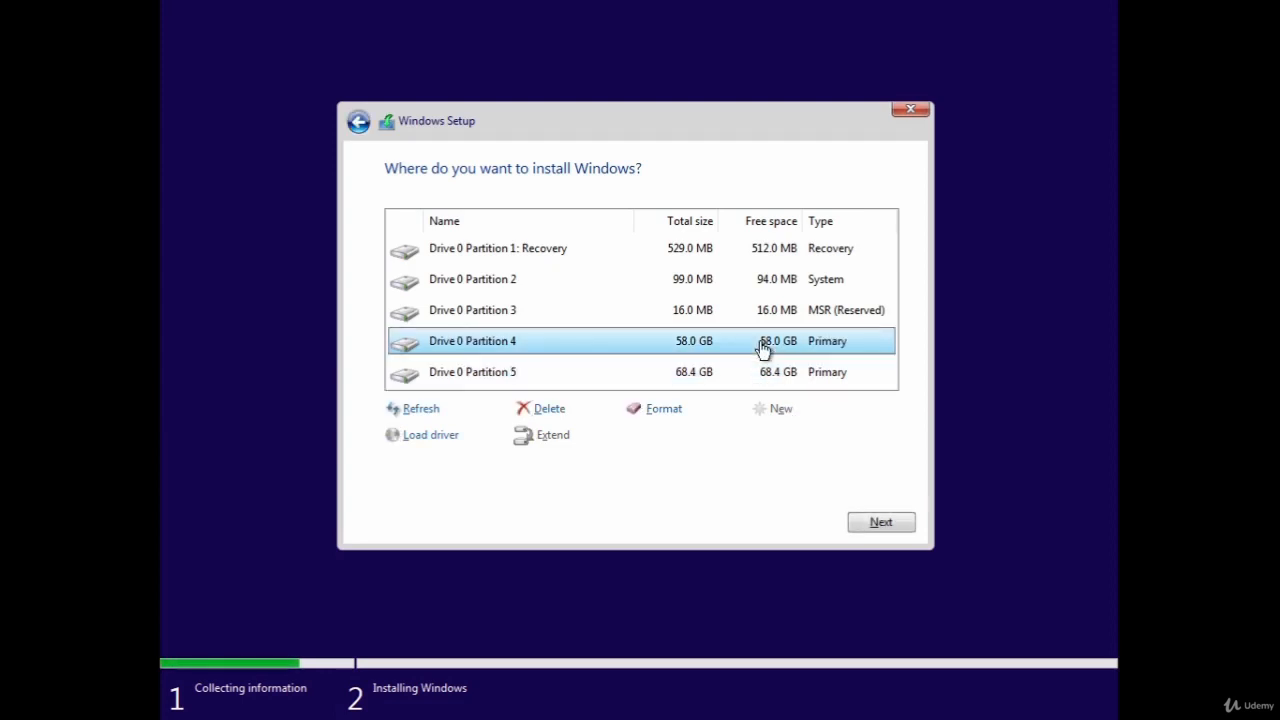
left_click(868, 522)
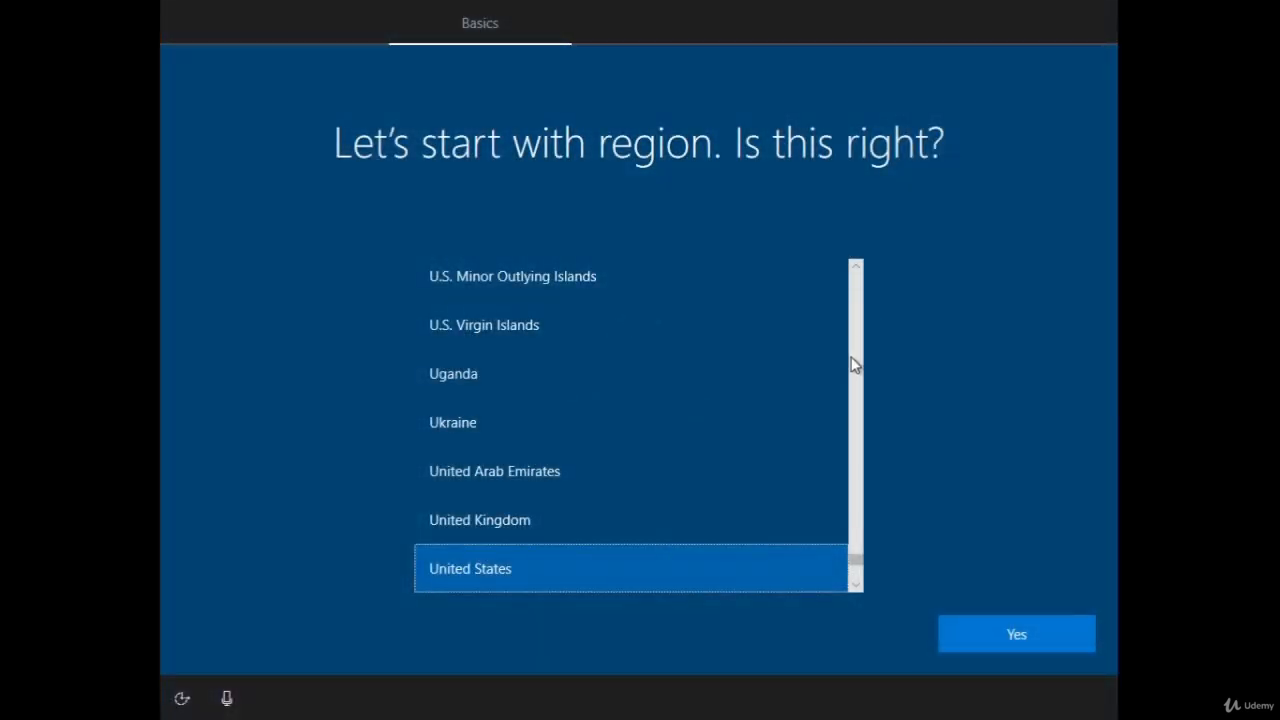
Confirm the United States region and the US keyboard layout, without adding a second layout
left_click(1029, 650)
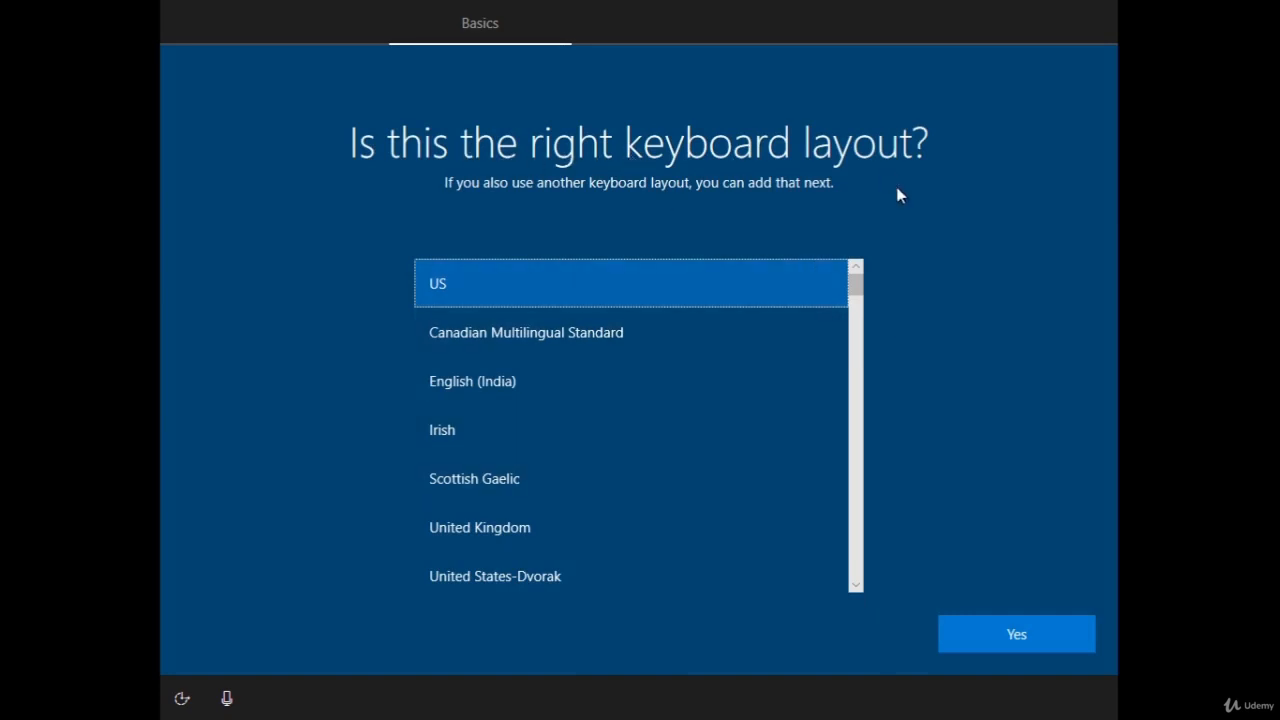
left_click(1012, 626)
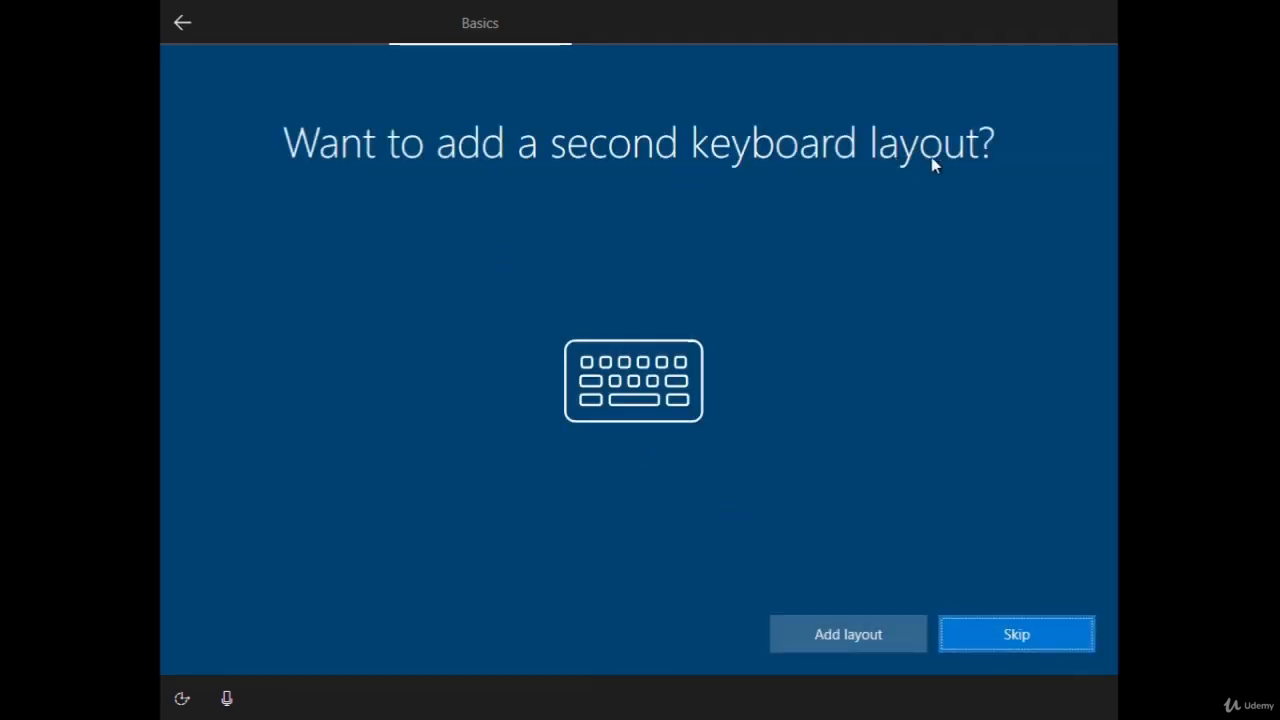
left_click(984, 628)
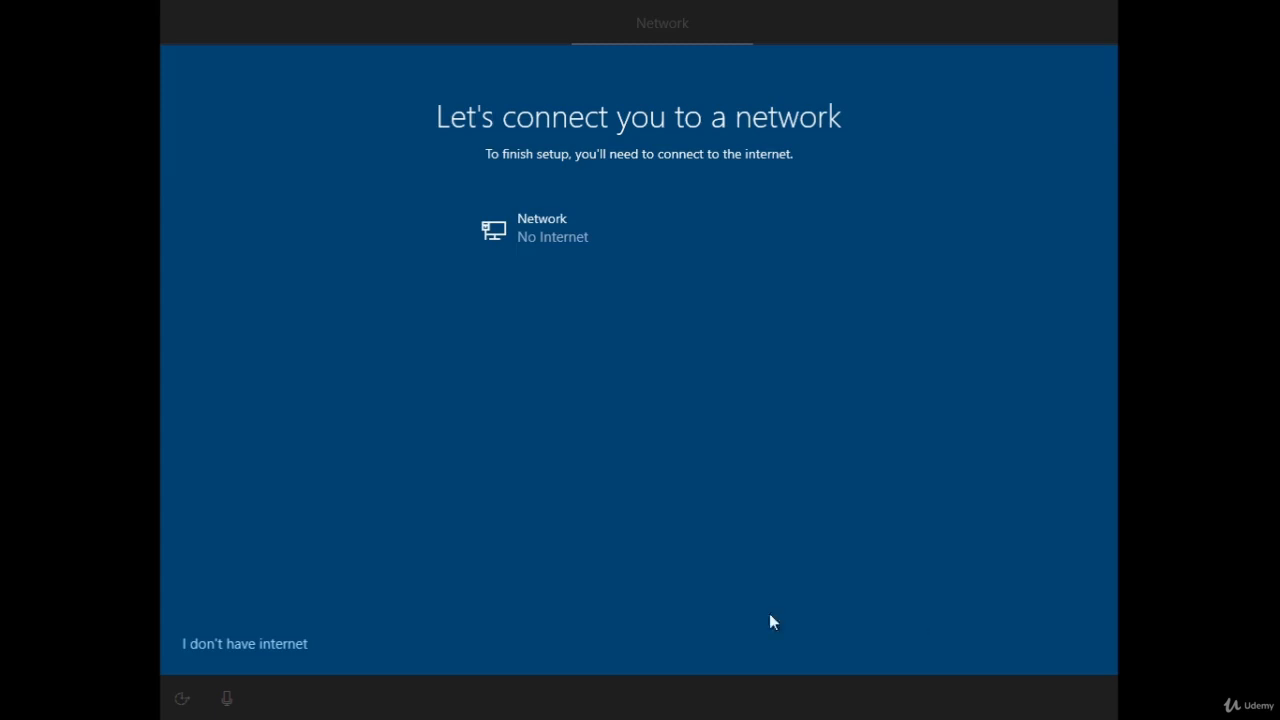
Continue with limited setup without internet, and create a local account with a user name and a blank password
left_click(225, 653)
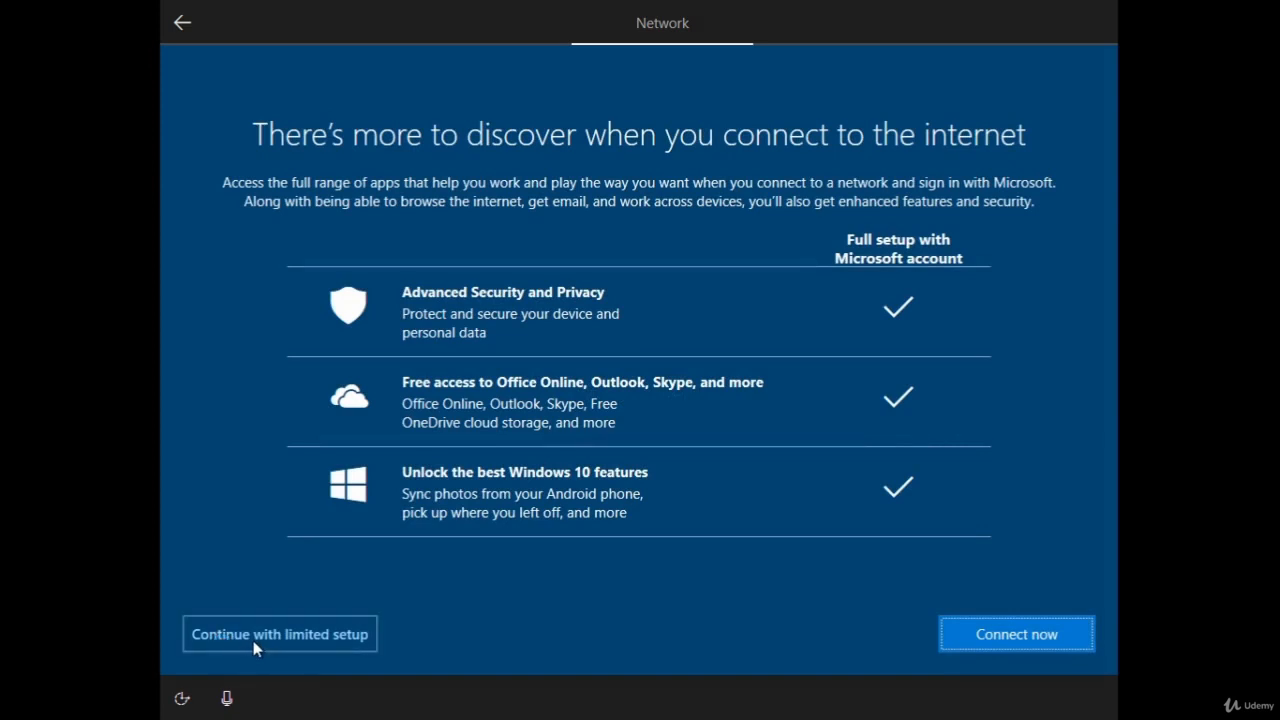
left_click(255, 640)
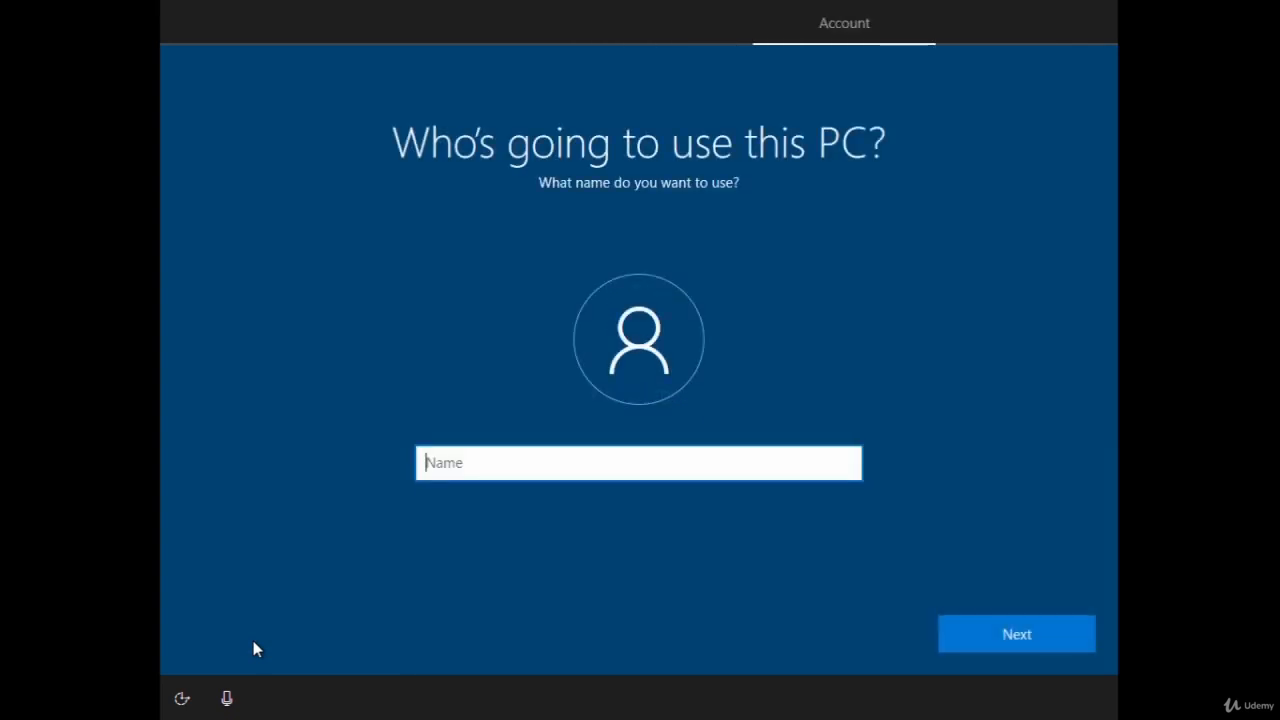
type("jm")
left_click(978, 633)
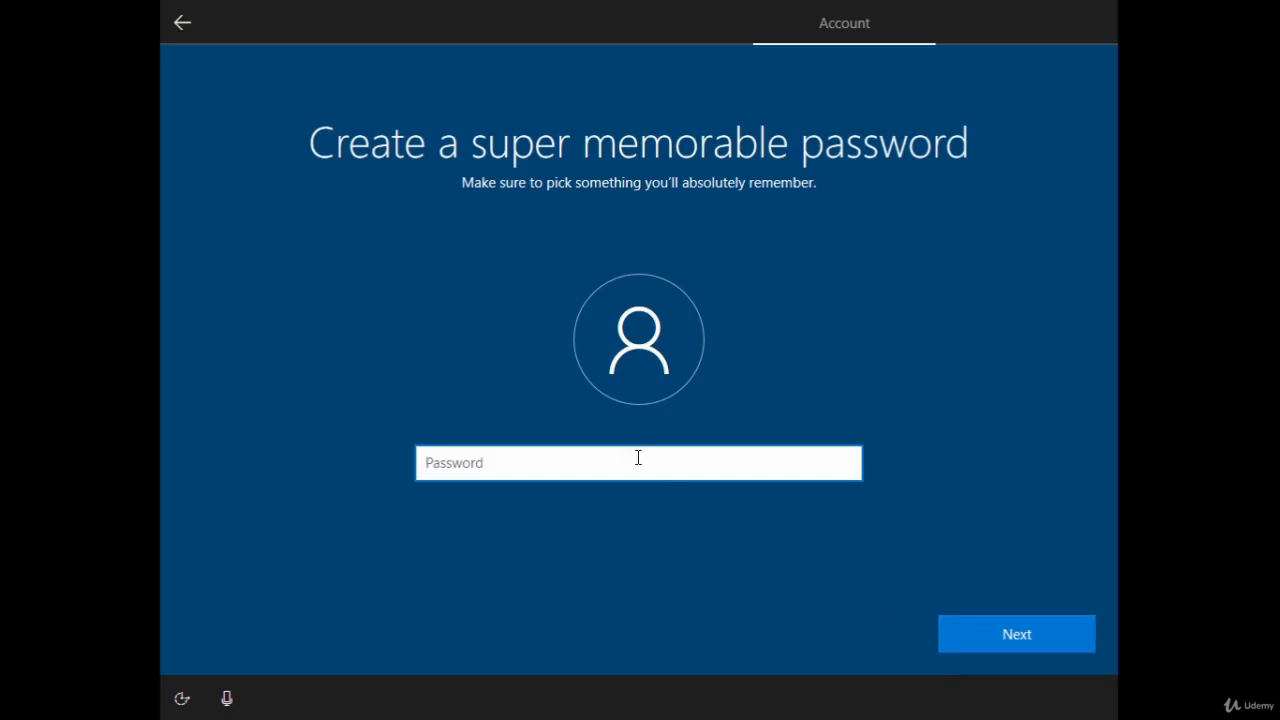
left_click(1048, 634)
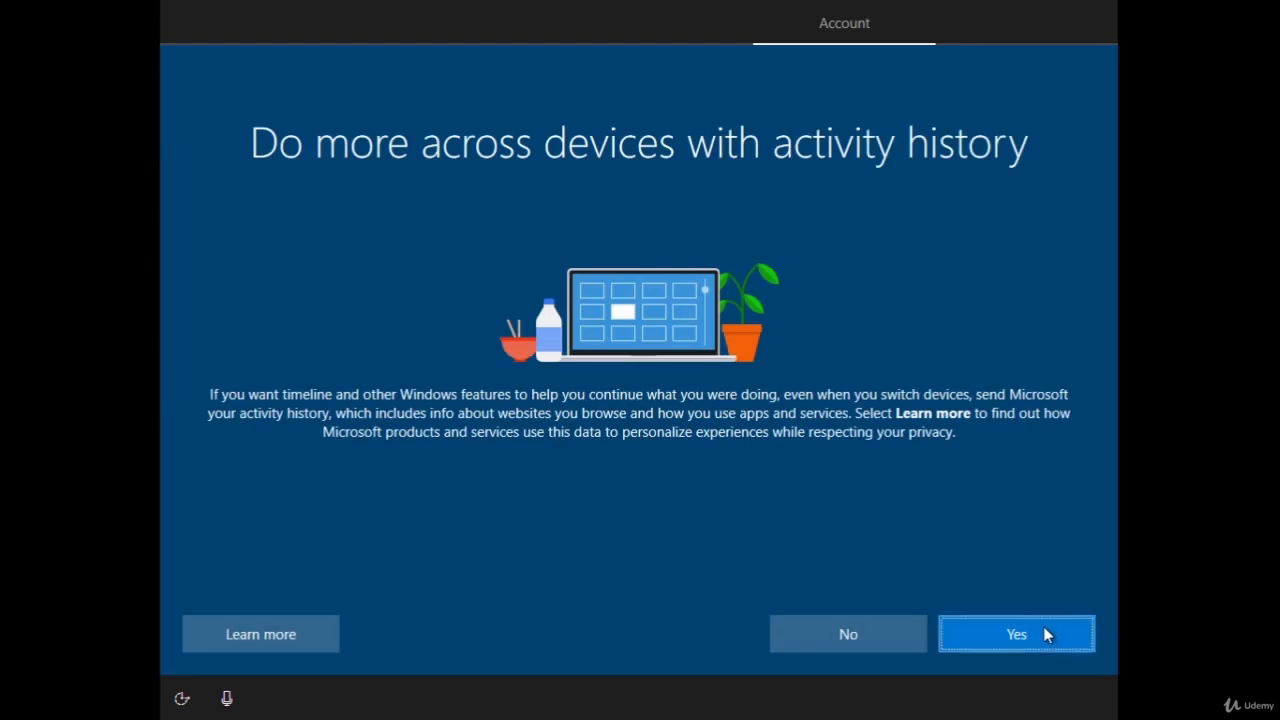
Decline sending activity history to Microsoft and accept the Cortana digital assistant
left_click(855, 627)
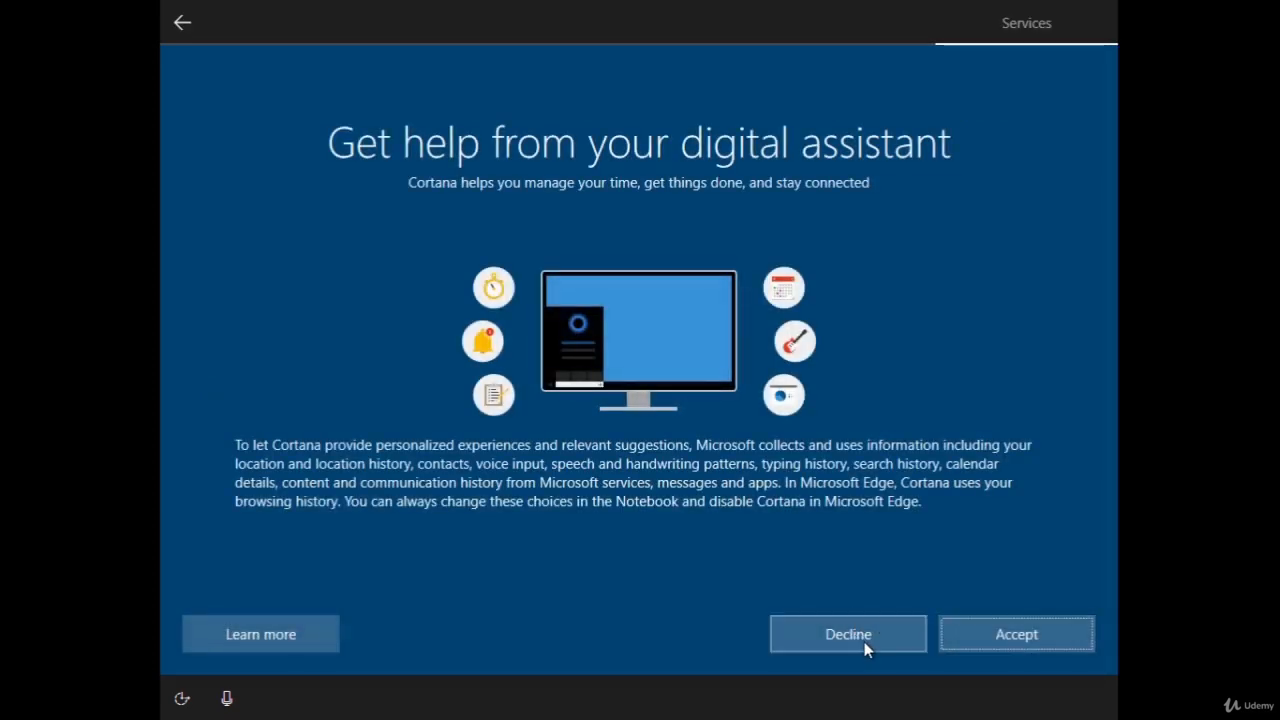
left_click(980, 648)
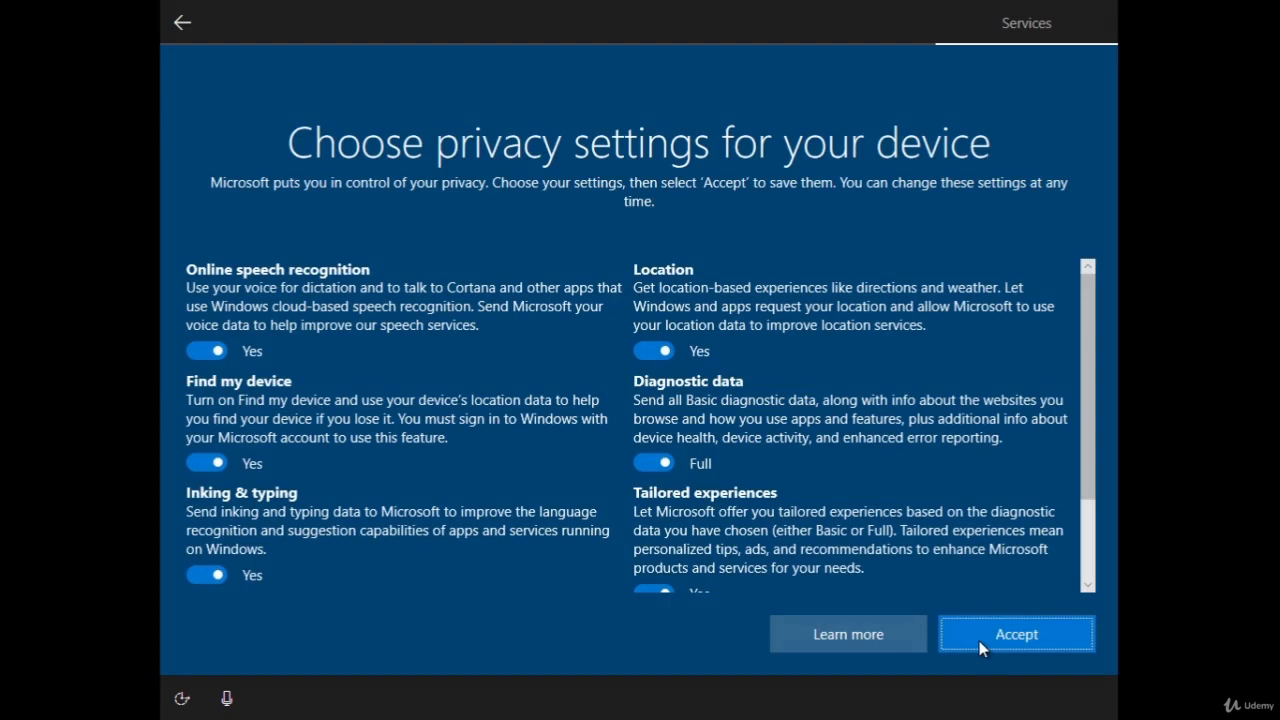
Review the device privacy settings and accept them with all defaults kept
left_click(1083, 552)
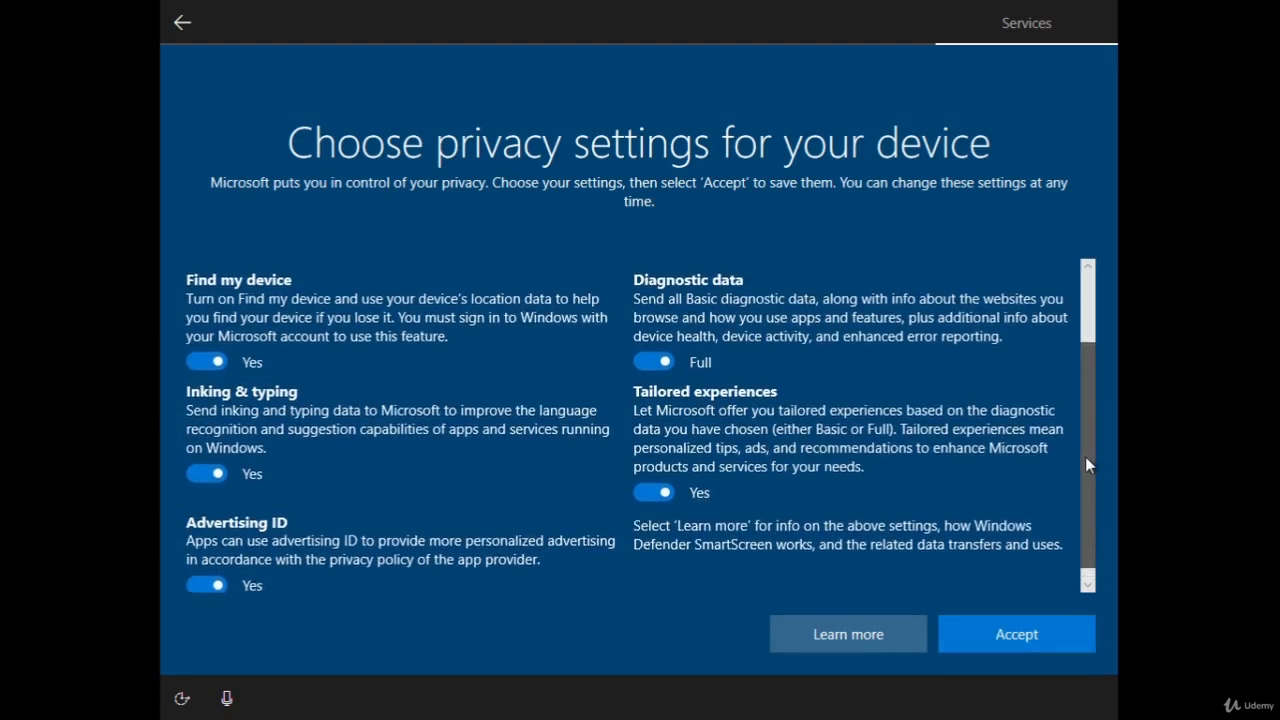
scroll(1085, 463, "up", 2)
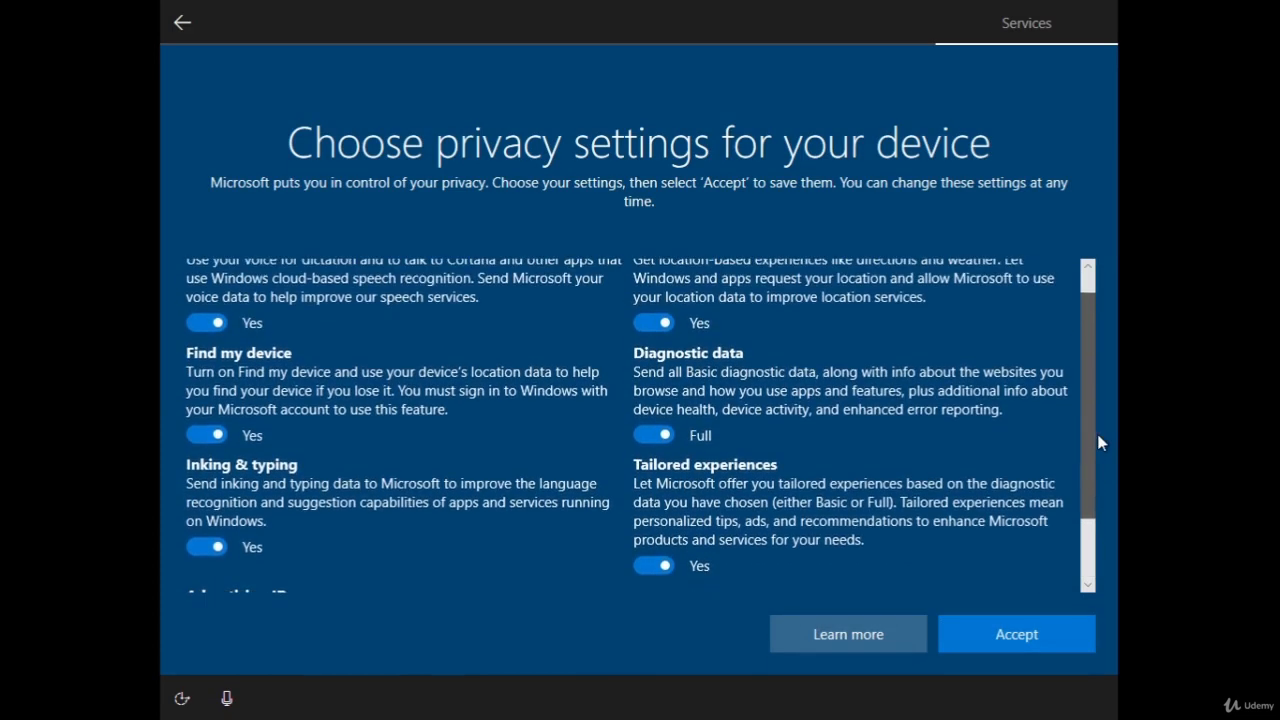
left_click(1055, 620)
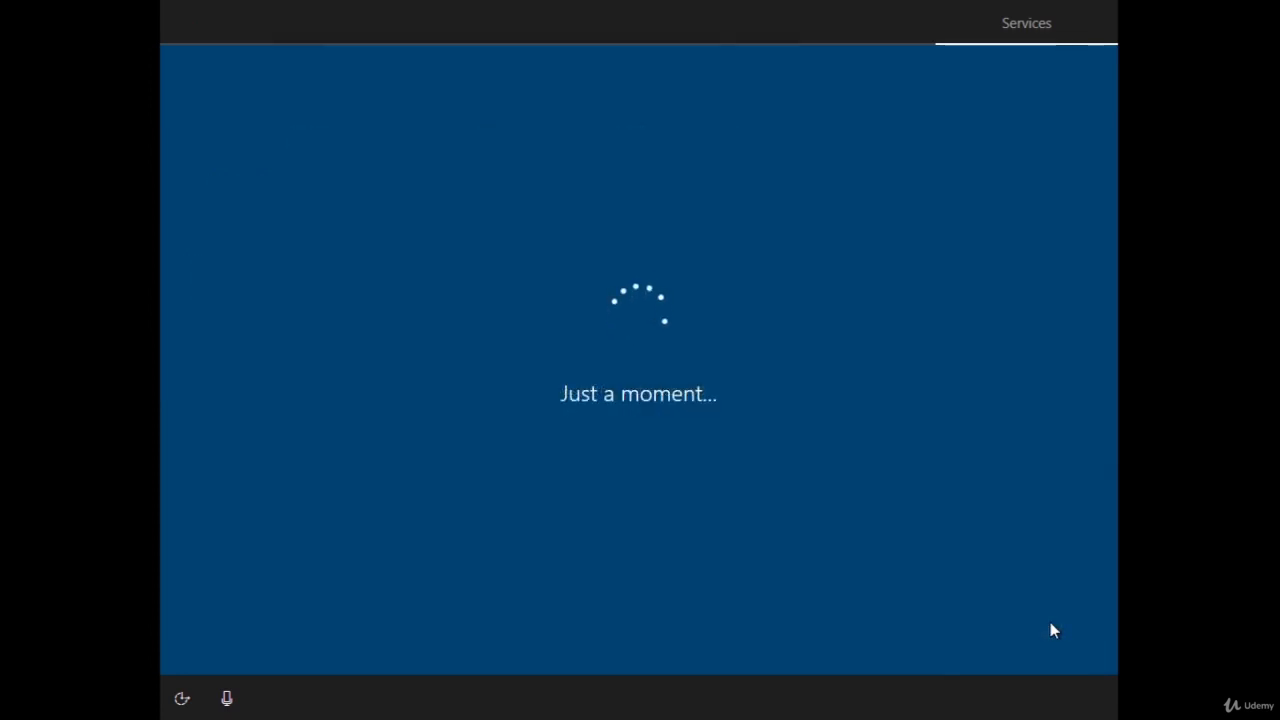